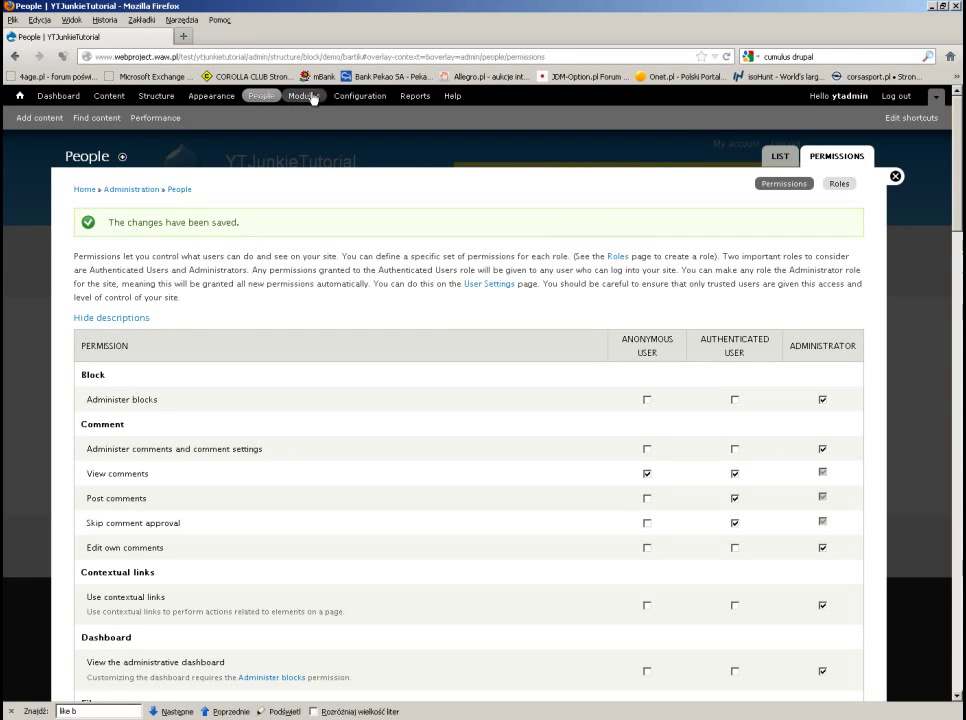
Step: Open the Modules page and scroll through the version 7.15 core modules and their enabled status
{"action": "left_click", "coordinate": [304, 96]}
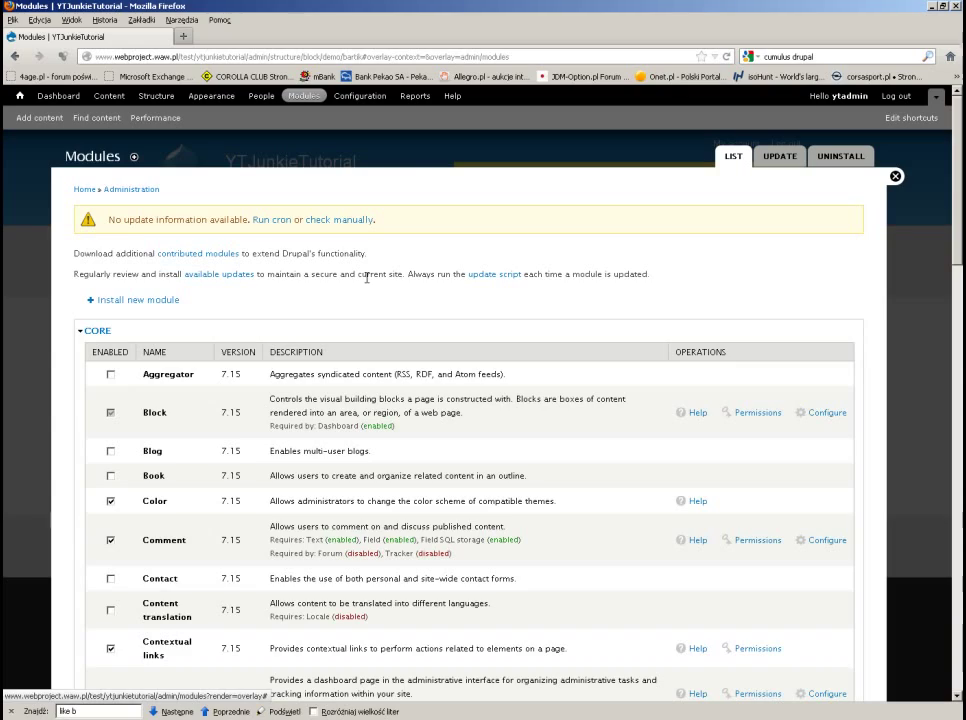
{"action": "scroll", "coordinate": [416, 323], "scroll_direction": "down", "scroll_amount": 10}
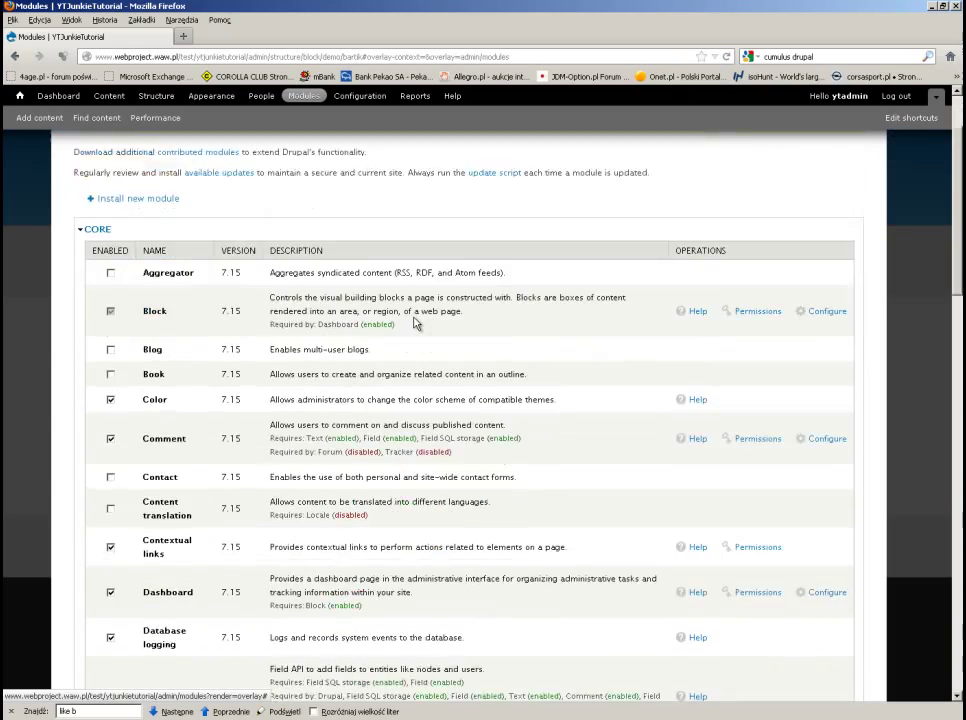
{"action": "scroll", "coordinate": [414, 318], "scroll_direction": "down", "scroll_amount": 7}
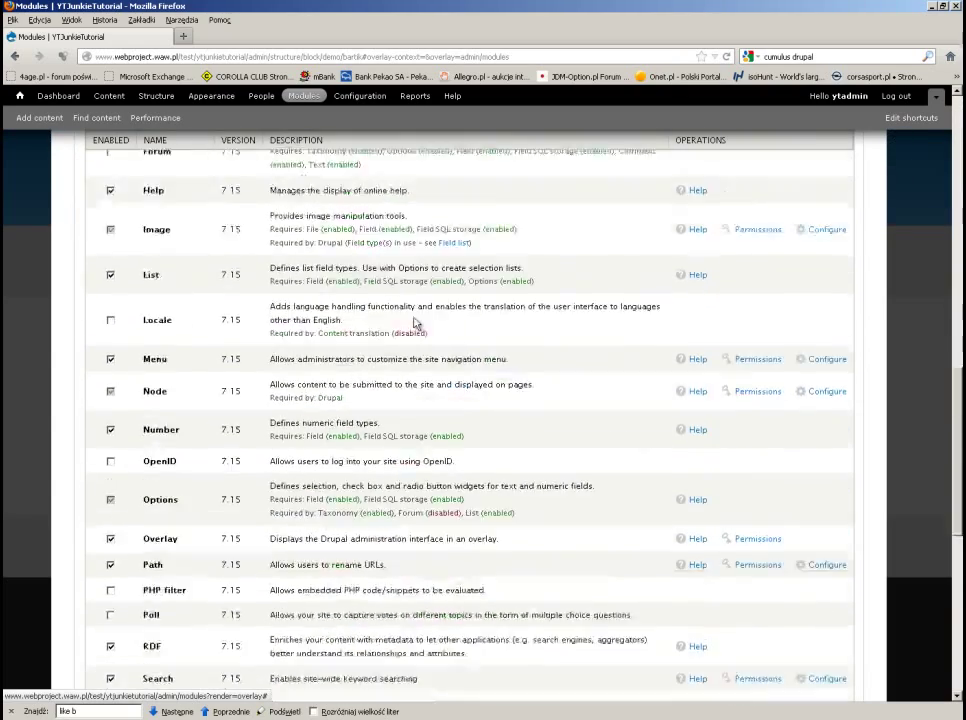
{"action": "scroll", "coordinate": [416, 323], "scroll_direction": "up", "scroll_amount": 8}
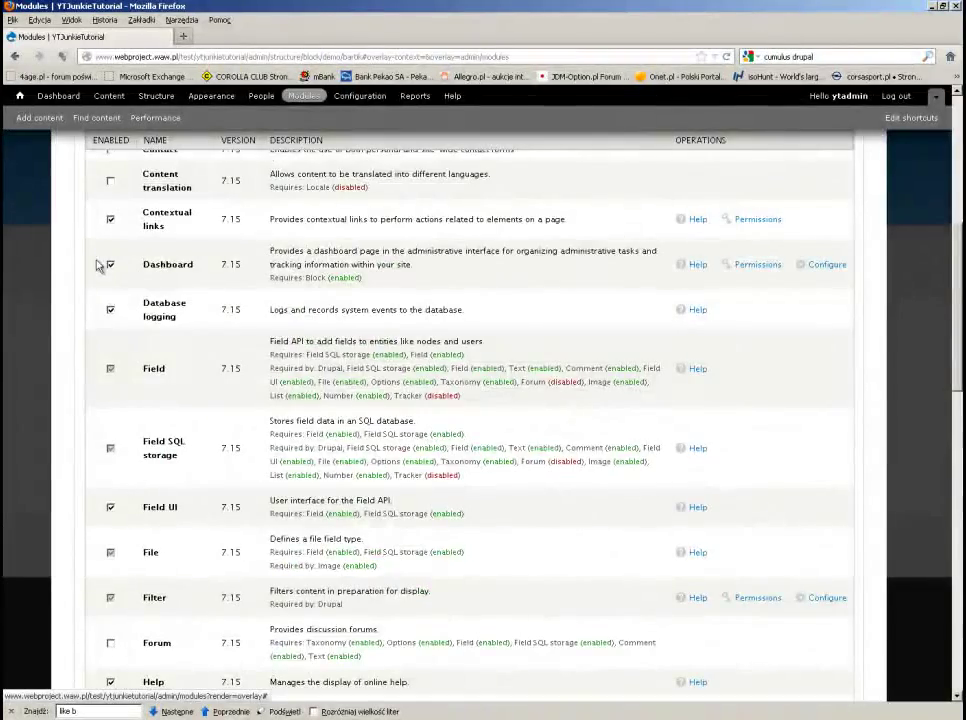
{"action": "scroll", "coordinate": [177, 370], "scroll_direction": "up", "scroll_amount": 4}
{"action": "scroll", "coordinate": [175, 370], "scroll_direction": "down", "scroll_amount": 10}
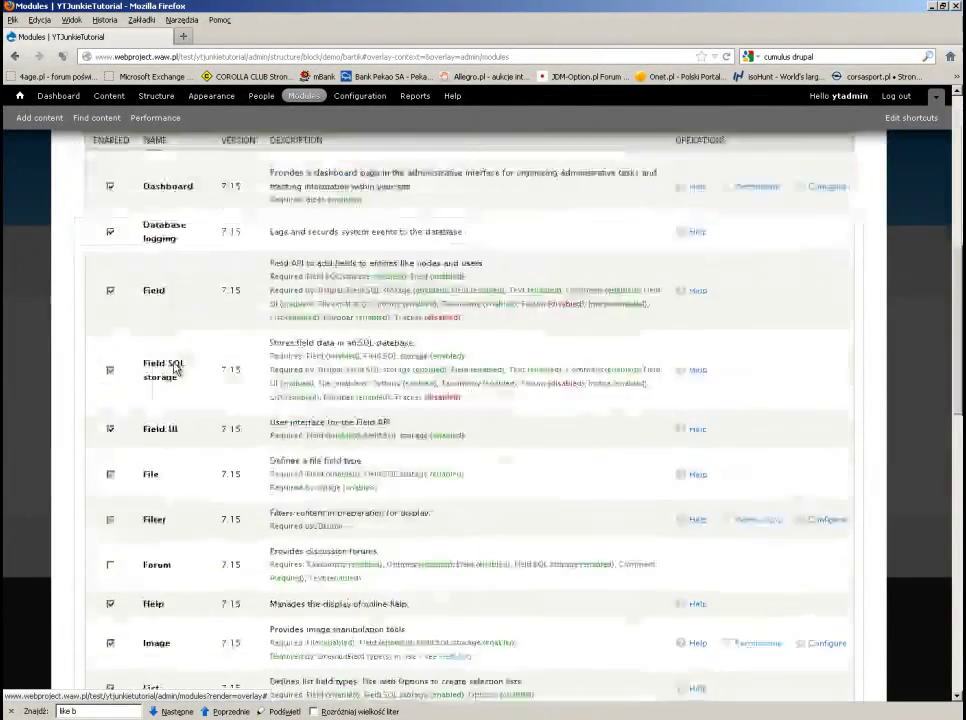
{"action": "scroll", "coordinate": [222, 395], "scroll_direction": "down", "scroll_amount": 10}
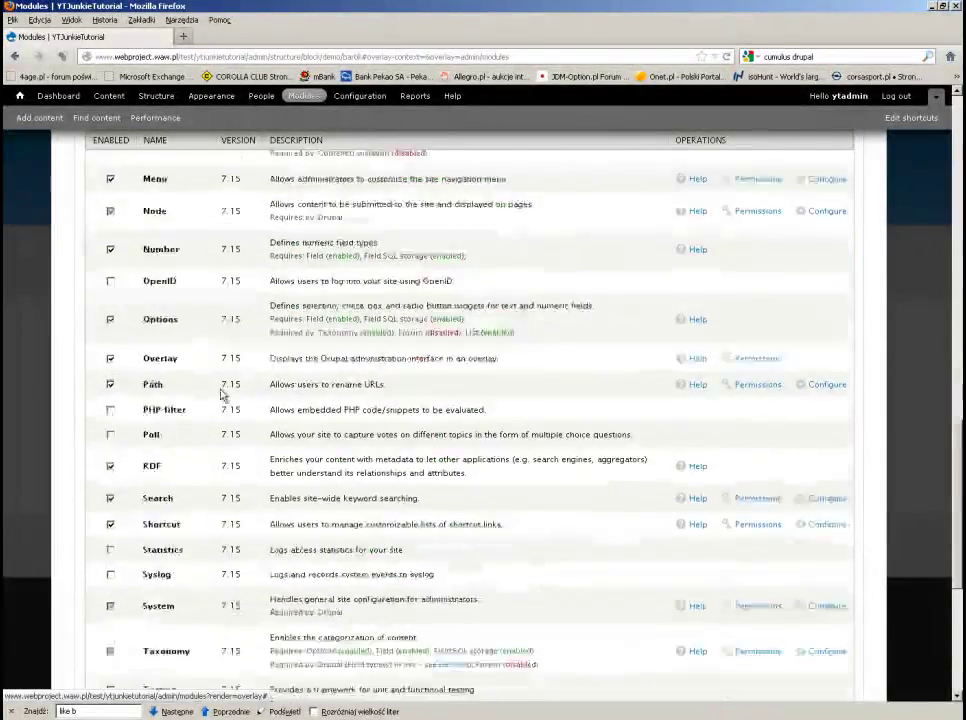
{"action": "scroll", "coordinate": [222, 395], "scroll_direction": "up", "scroll_amount": 2}
{"action": "scroll", "coordinate": [222, 395], "scroll_direction": "up", "scroll_amount": 15}
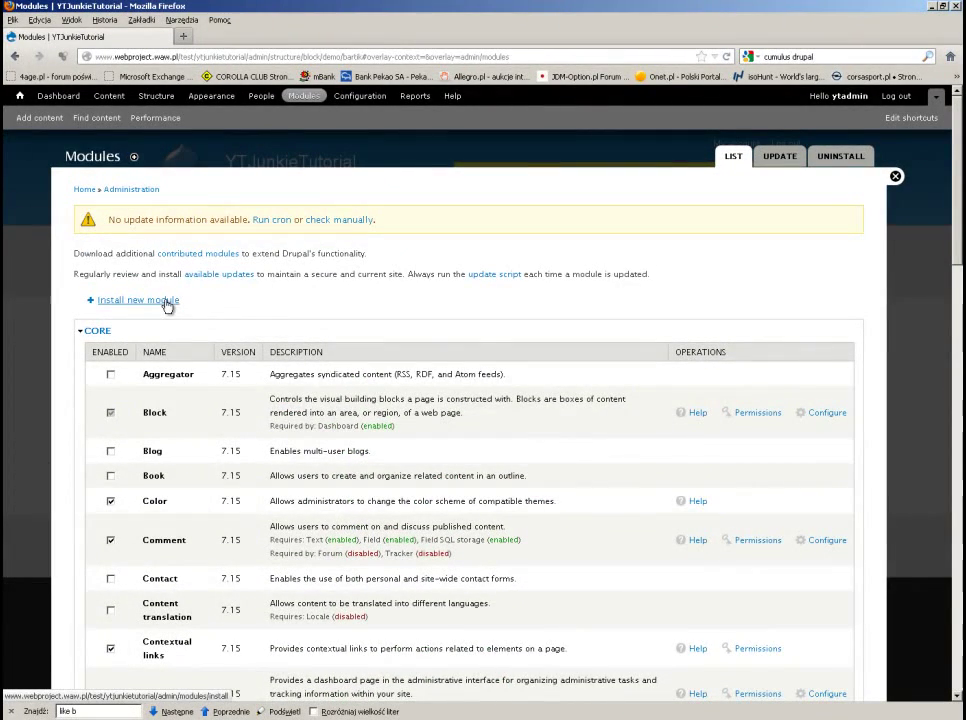
Step: Upload the token-7.x-1.2.tar archive through Install new module and install it
{"action": "left_click", "coordinate": [166, 303]}
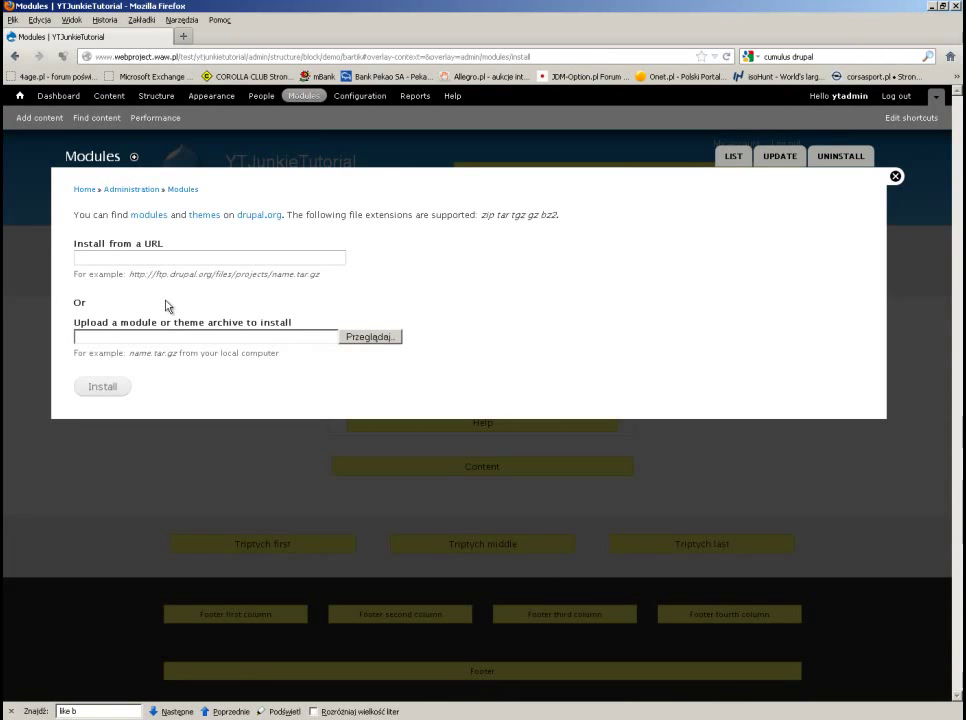
{"action": "left_click", "coordinate": [377, 341]}
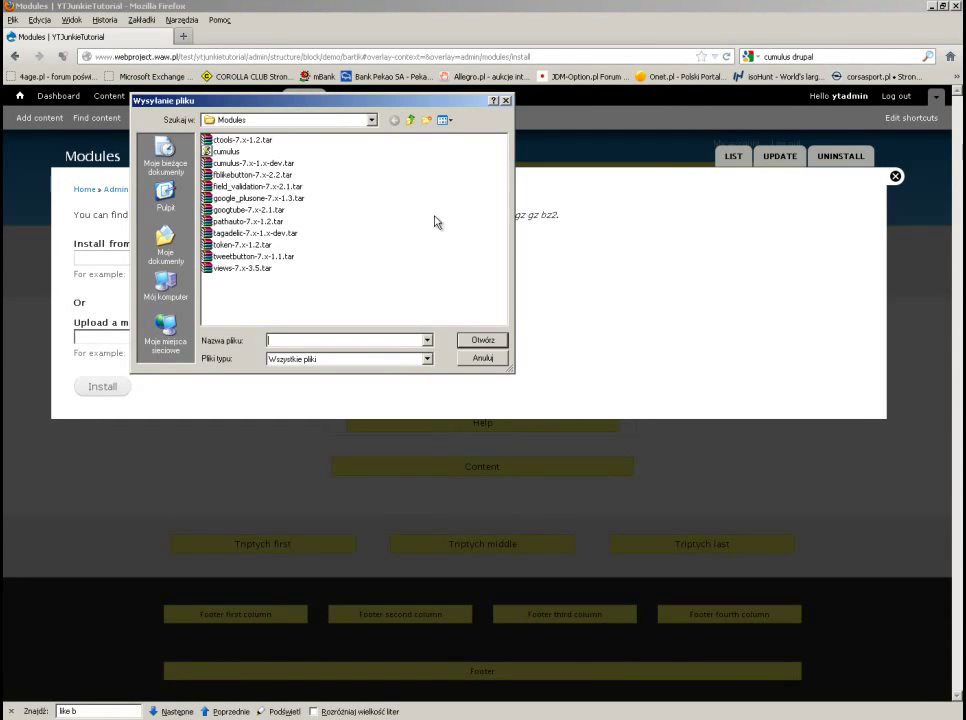
{"action": "left_click", "coordinate": [243, 245]}
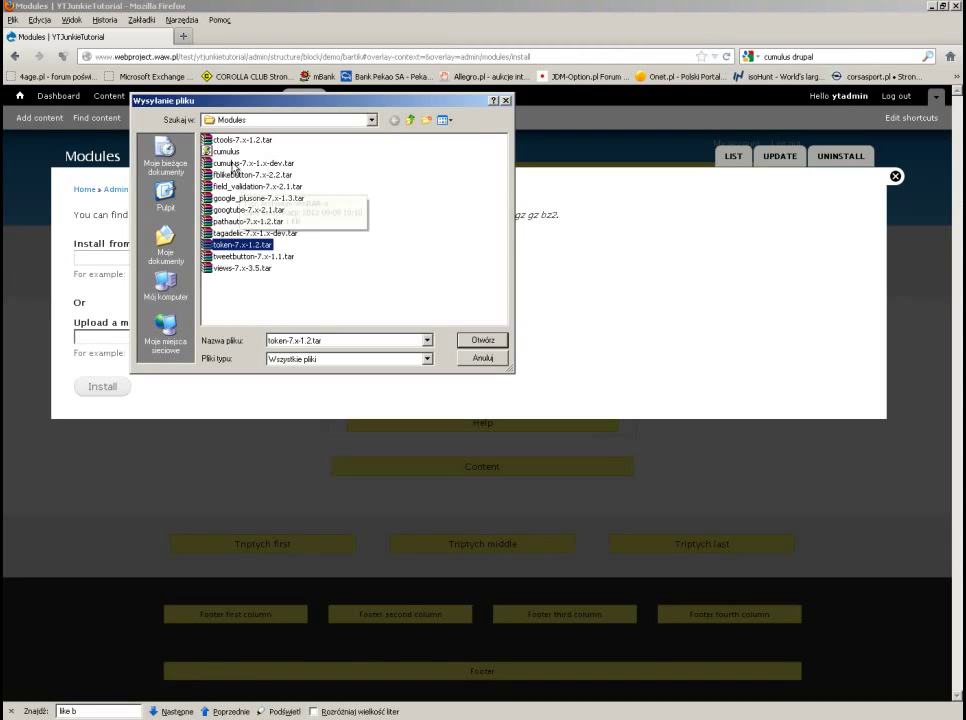
{"action": "key", "text": "Up"}
{"action": "key", "text": "Up"}
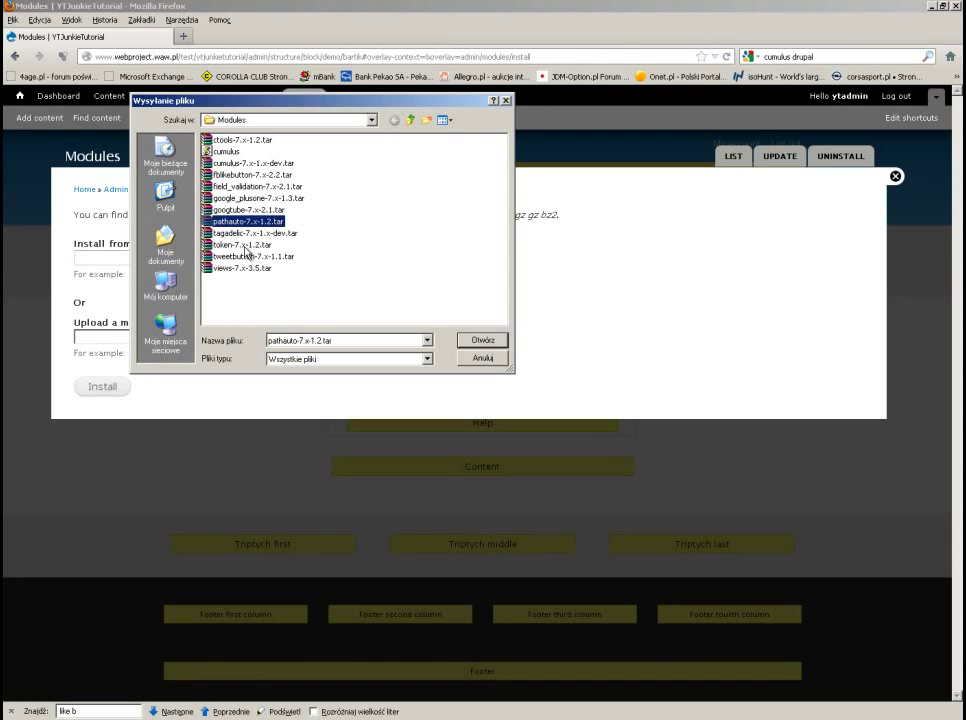
{"action": "left_click", "coordinate": [244, 246]}
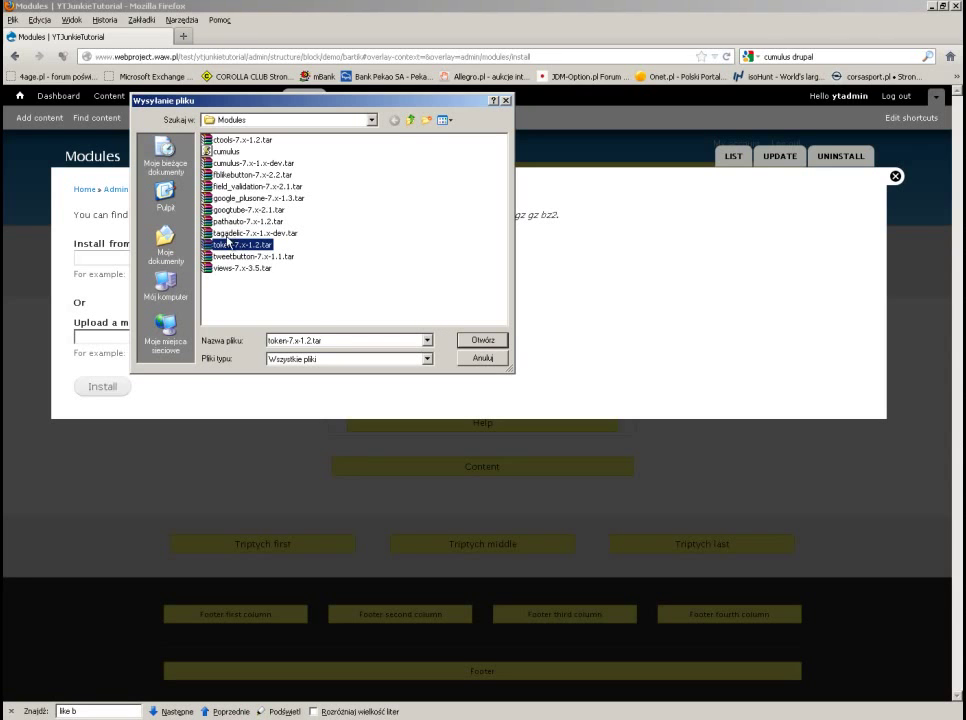
{"action": "left_click", "coordinate": [497, 341]}
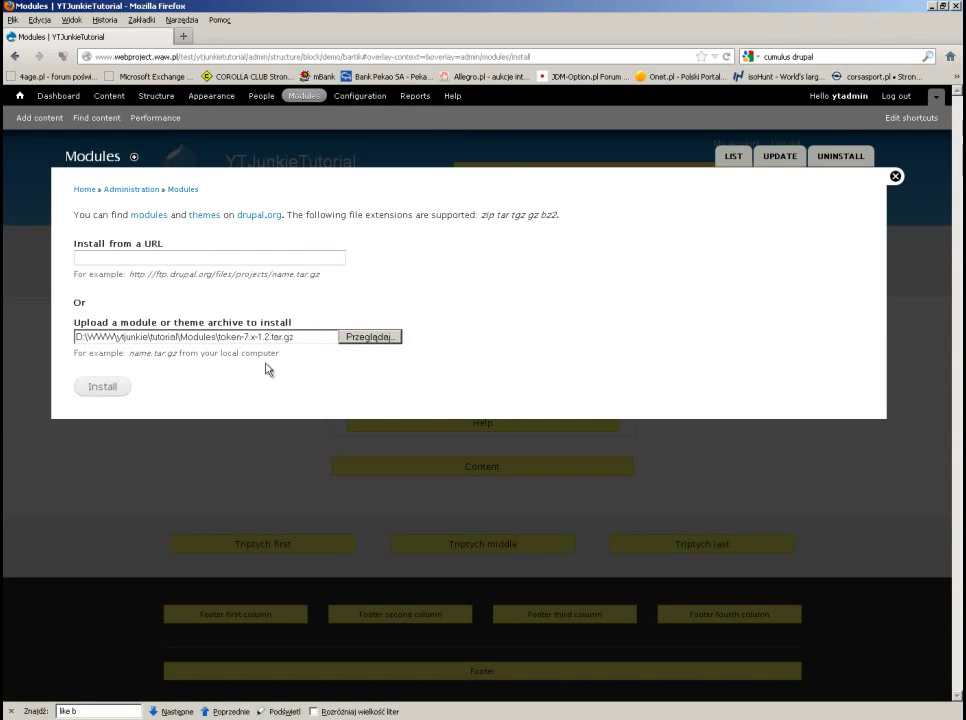
{"action": "left_click", "coordinate": [101, 388]}
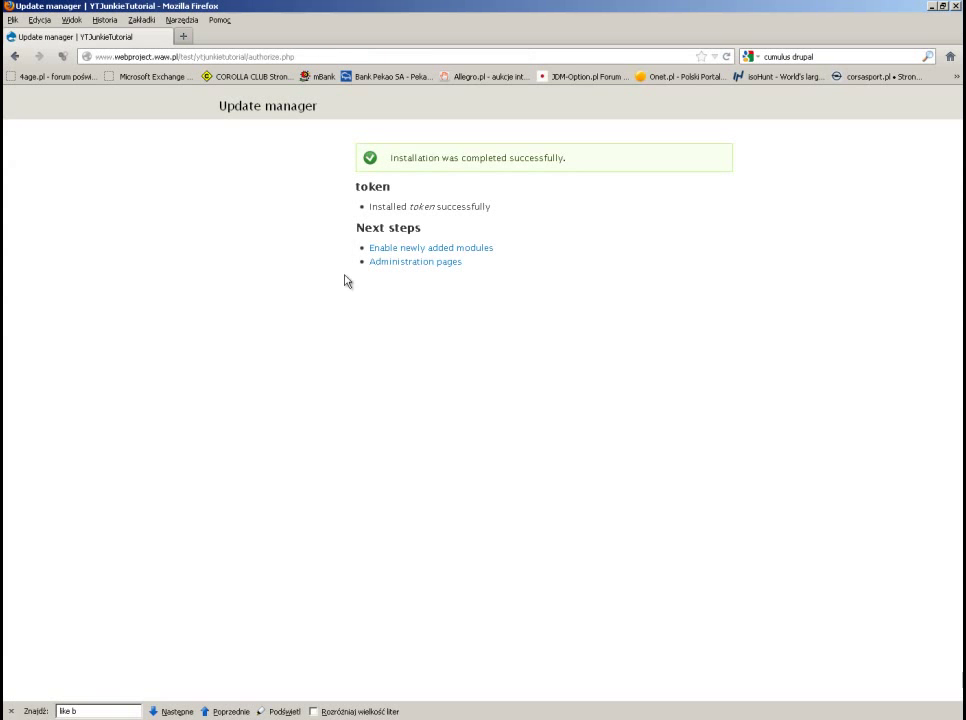
Step: Tick Token 7.x-1.2 in the Other group of the modules list and save the configuration
{"action": "left_click", "coordinate": [397, 249]}
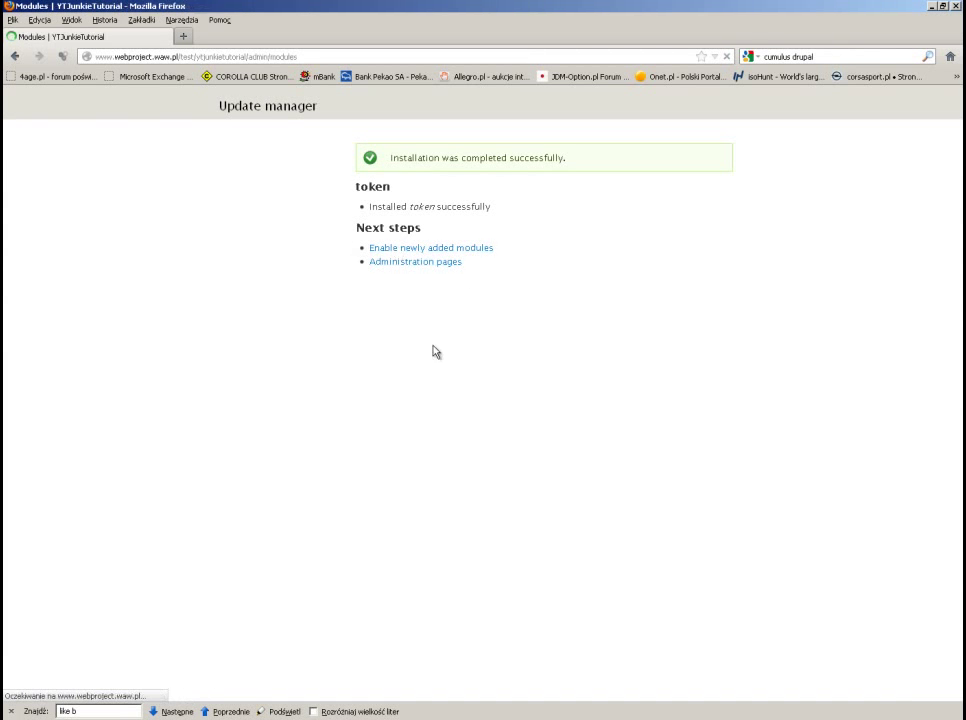
{"action": "scroll", "coordinate": [316, 400], "scroll_direction": "down", "scroll_amount": 20}
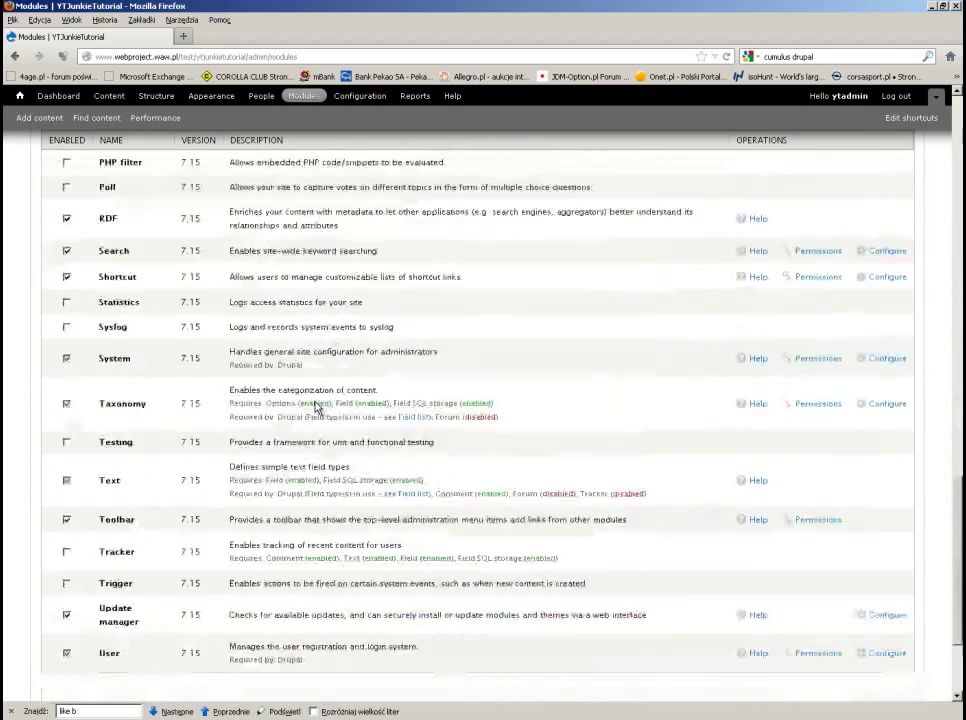
{"action": "scroll", "coordinate": [316, 405], "scroll_direction": "down", "scroll_amount": 3}
{"action": "left_click", "coordinate": [83, 598]}
{"action": "left_click", "coordinate": [90, 646]}
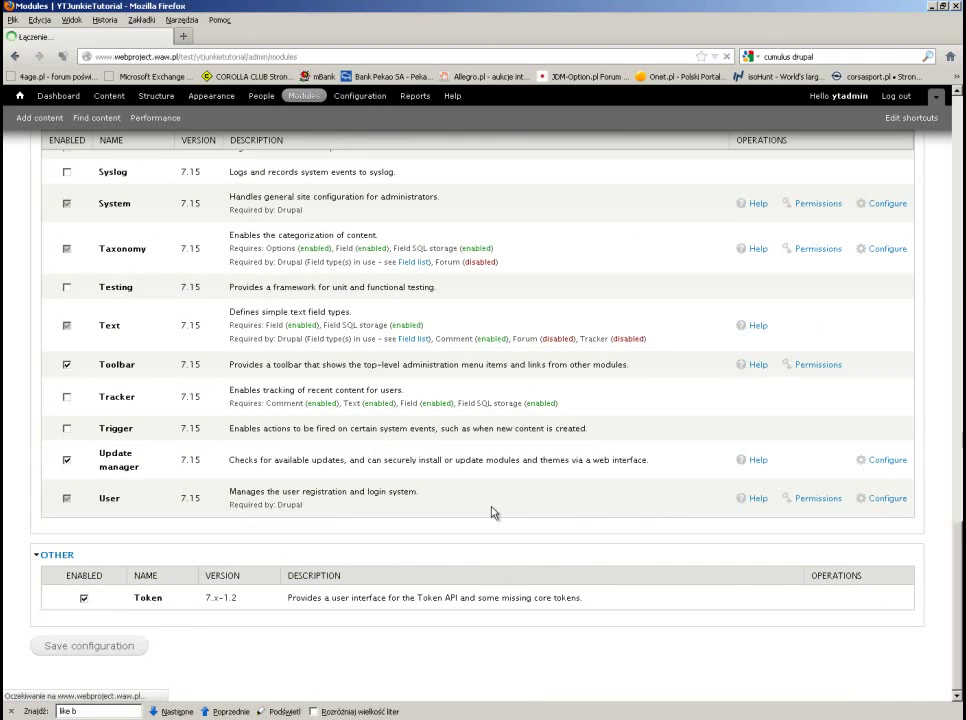
{"action": "scroll", "coordinate": [491, 511], "scroll_direction": "down", "scroll_amount": 15}
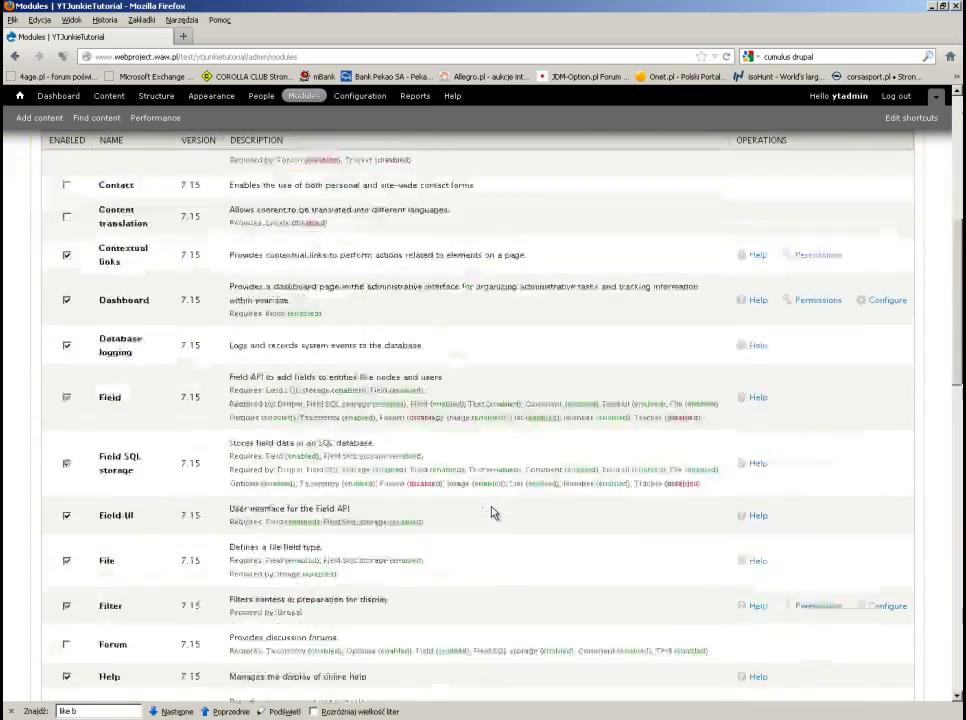
{"action": "scroll", "coordinate": [491, 511], "scroll_direction": "down", "scroll_amount": 5}
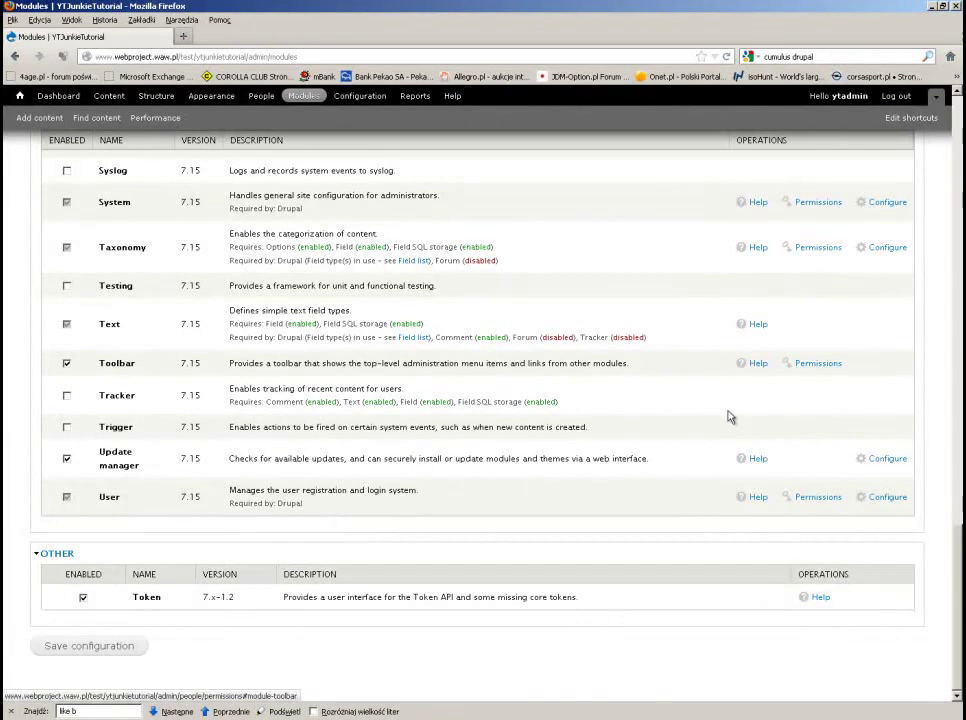
{"action": "scroll", "coordinate": [224, 593], "scroll_direction": "up", "scroll_amount": 20}
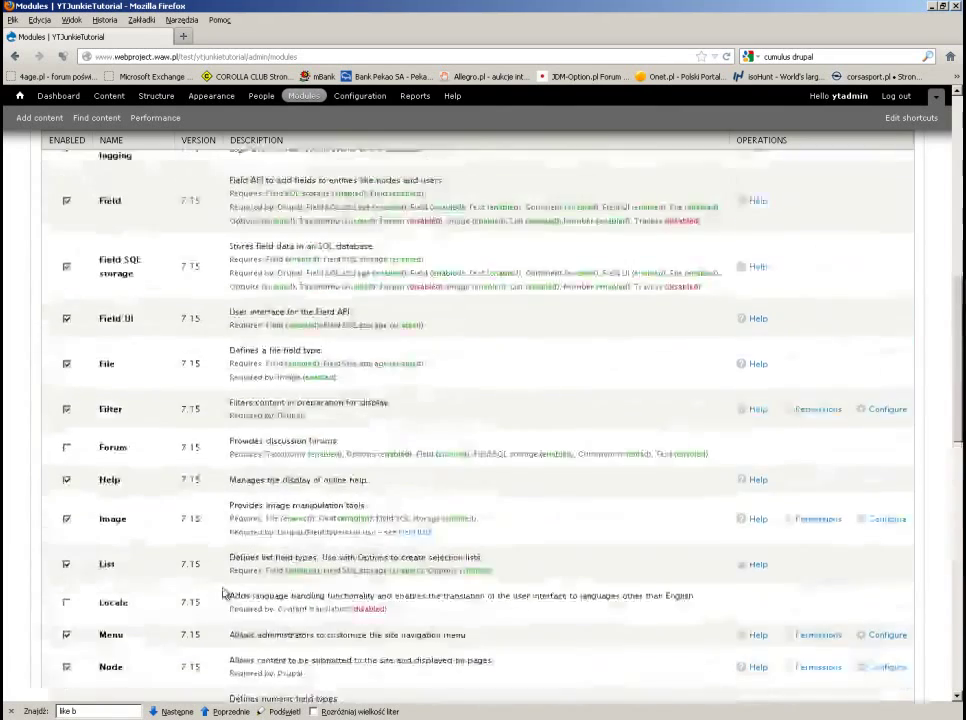
Step: Upload and install the pathauto-7.x-1.2.tar archive, then go to enable newly added modules
{"action": "left_click", "coordinate": [95, 333]}
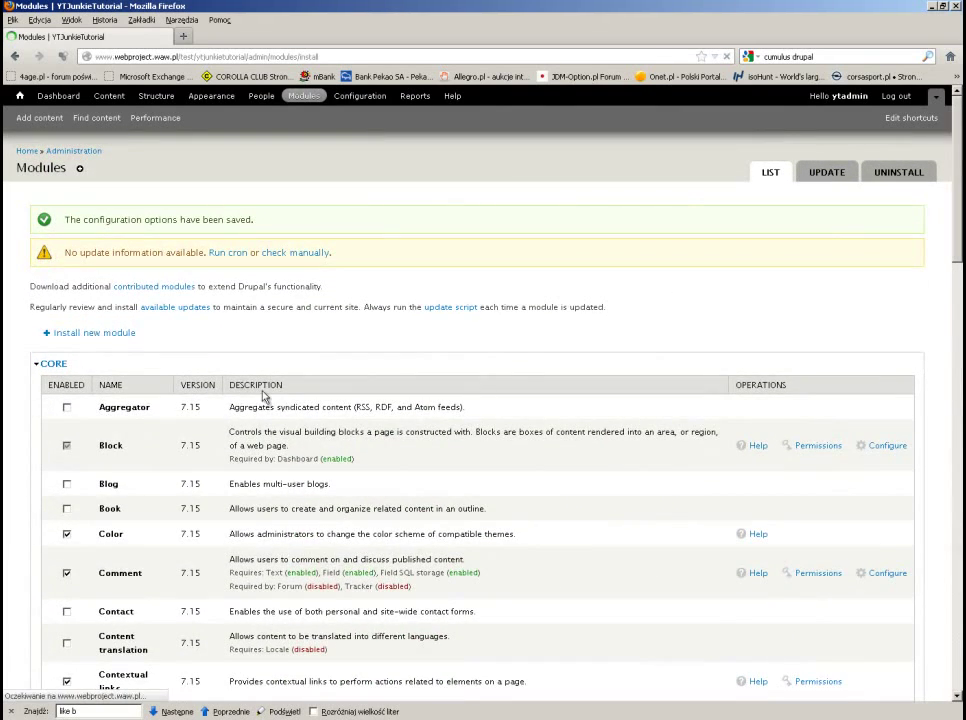
{"action": "left_click", "coordinate": [323, 337]}
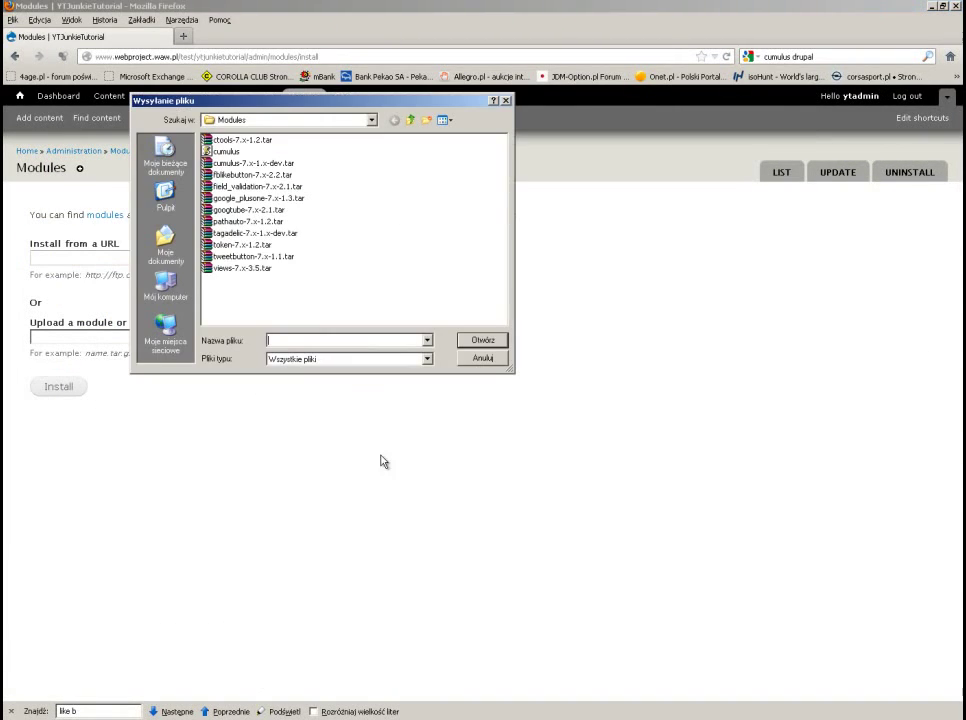
{"action": "left_click", "coordinate": [248, 221]}
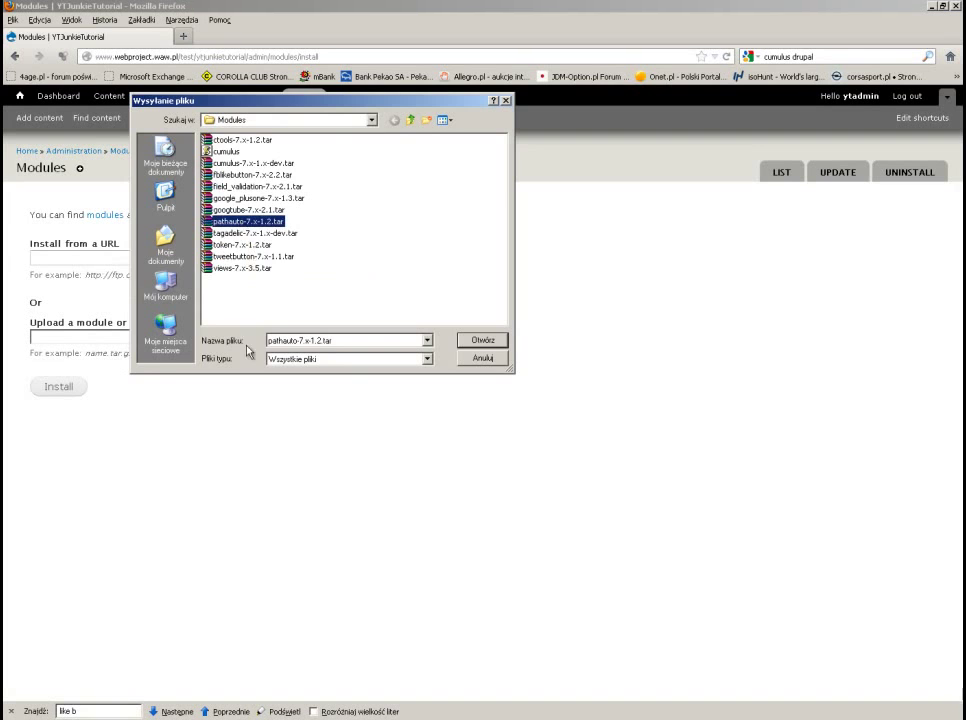
{"action": "left_click", "coordinate": [483, 340]}
{"action": "left_click", "coordinate": [58, 388]}
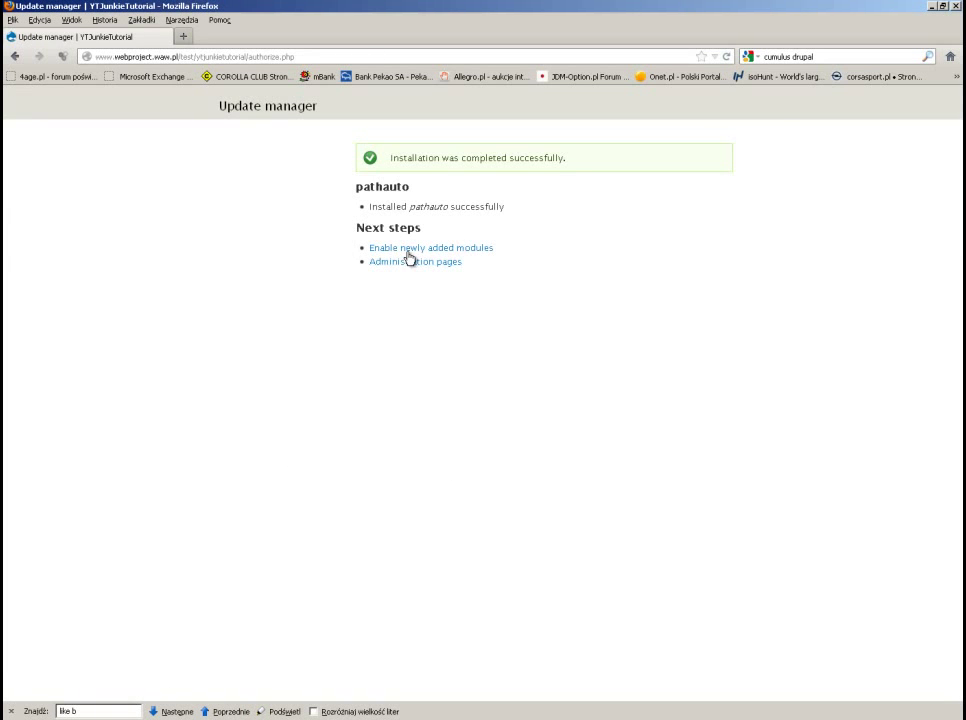
{"action": "left_click", "coordinate": [406, 249]}
Step: Tick Pathauto, which requires Token, save the configuration, and open Pathauto's permissions
{"action": "scroll", "coordinate": [478, 410], "scroll_direction": "down", "scroll_amount": 15}
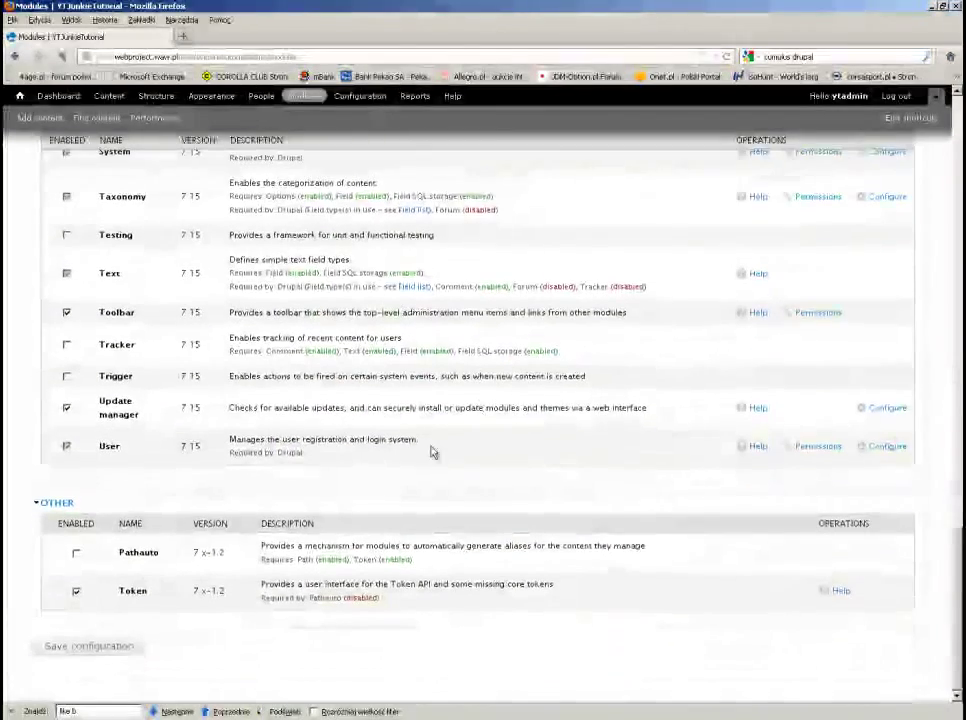
{"action": "left_click", "coordinate": [76, 552]}
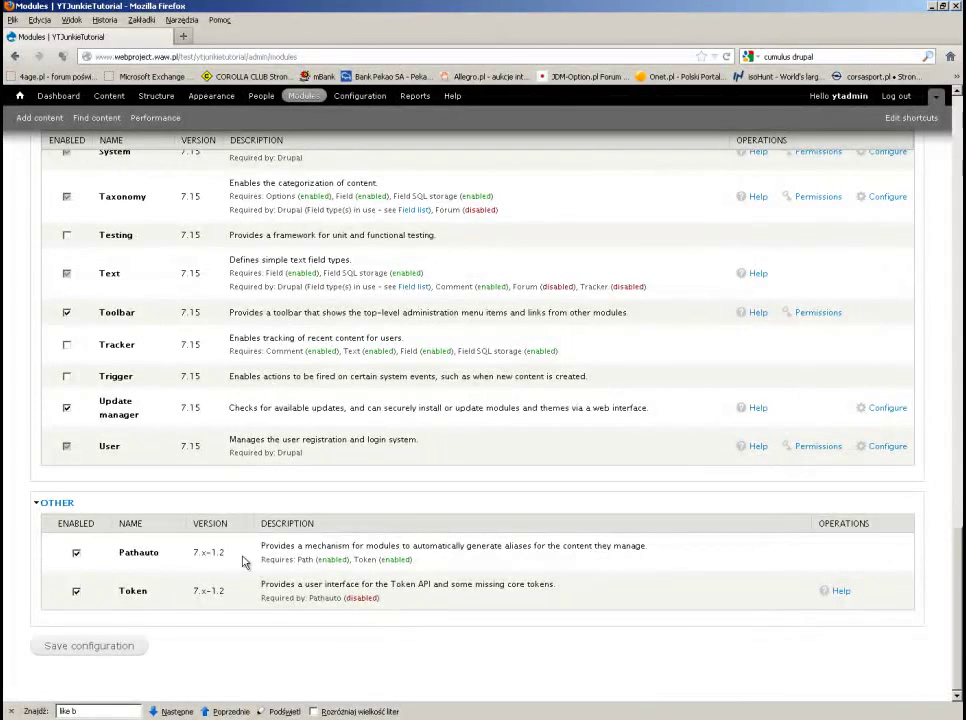
{"action": "double_click", "coordinate": [367, 558]}
{"action": "left_click", "coordinate": [72, 647]}
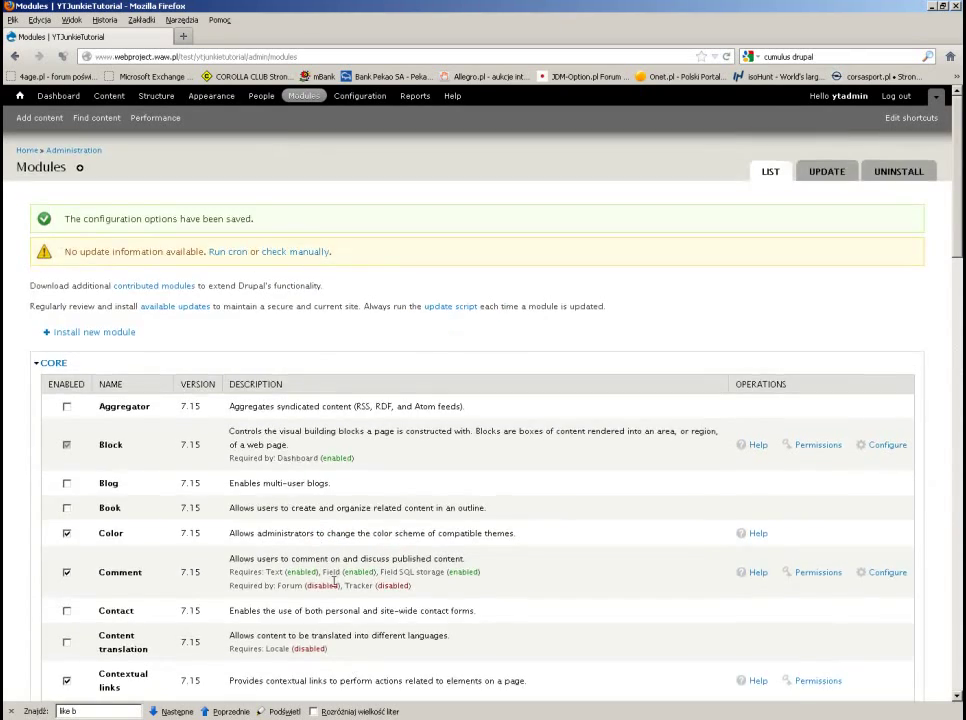
{"action": "scroll", "coordinate": [334, 585], "scroll_direction": "down", "scroll_amount": 20}
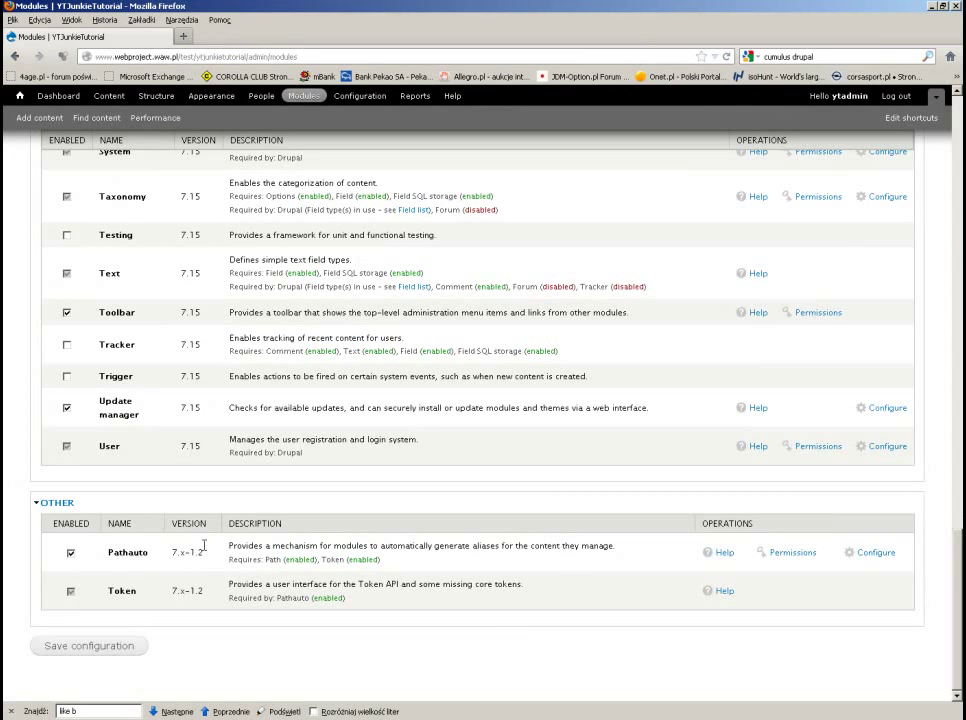
{"action": "left_click", "coordinate": [784, 553]}
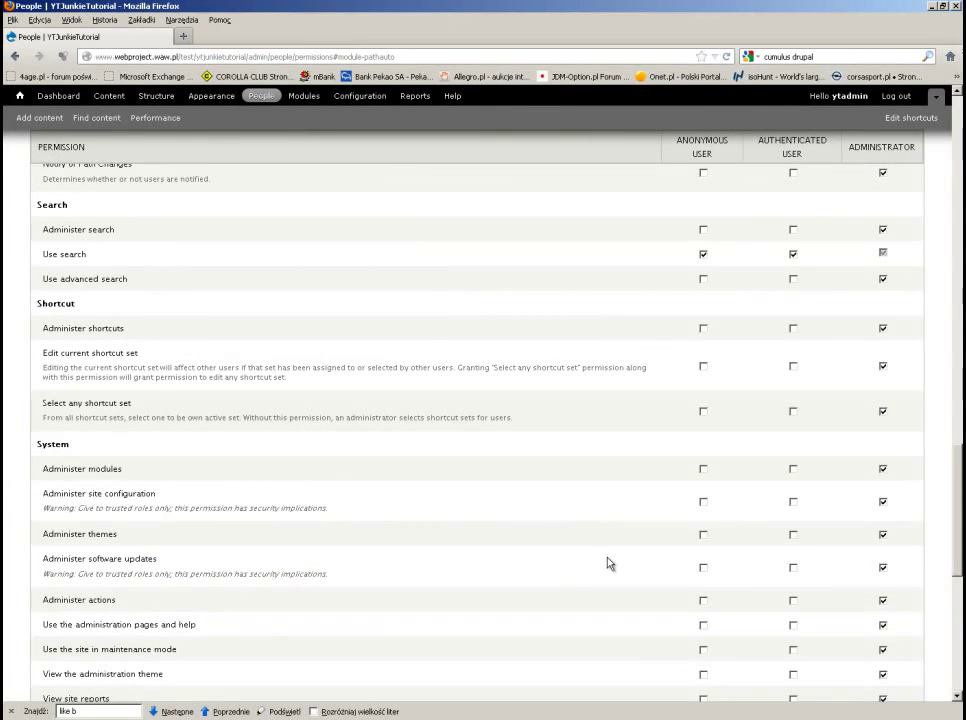
Step: Review the Path permissions, Administer URL aliases and Create and edit URL aliases, in the permissions table
{"action": "scroll", "coordinate": [608, 564], "scroll_direction": "down", "scroll_amount": 5}
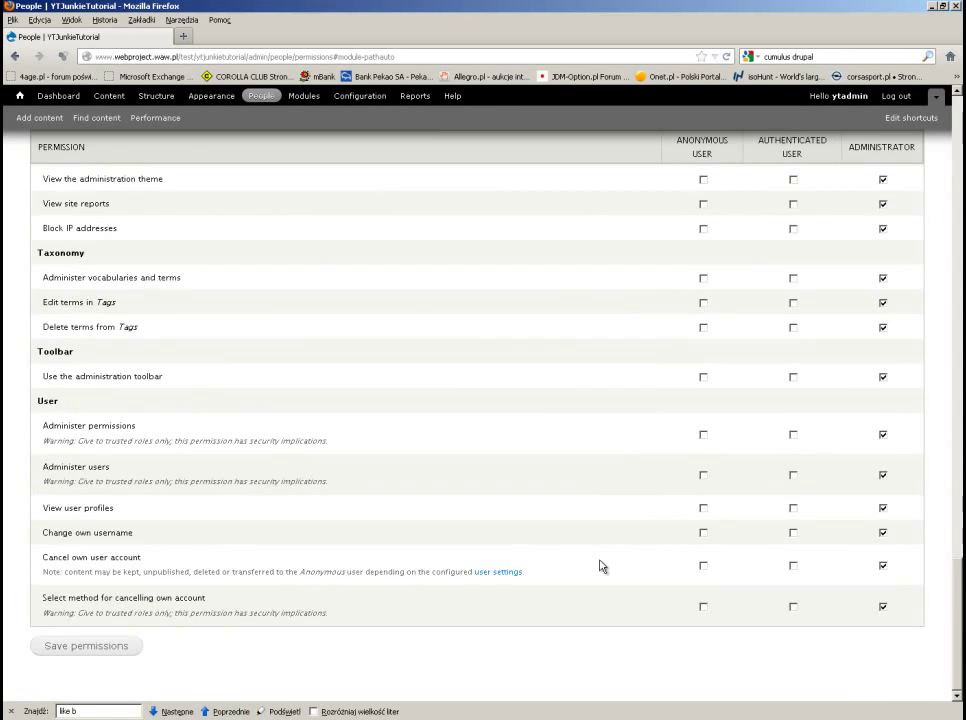
{"action": "scroll", "coordinate": [603, 566], "scroll_direction": "up", "scroll_amount": 9}
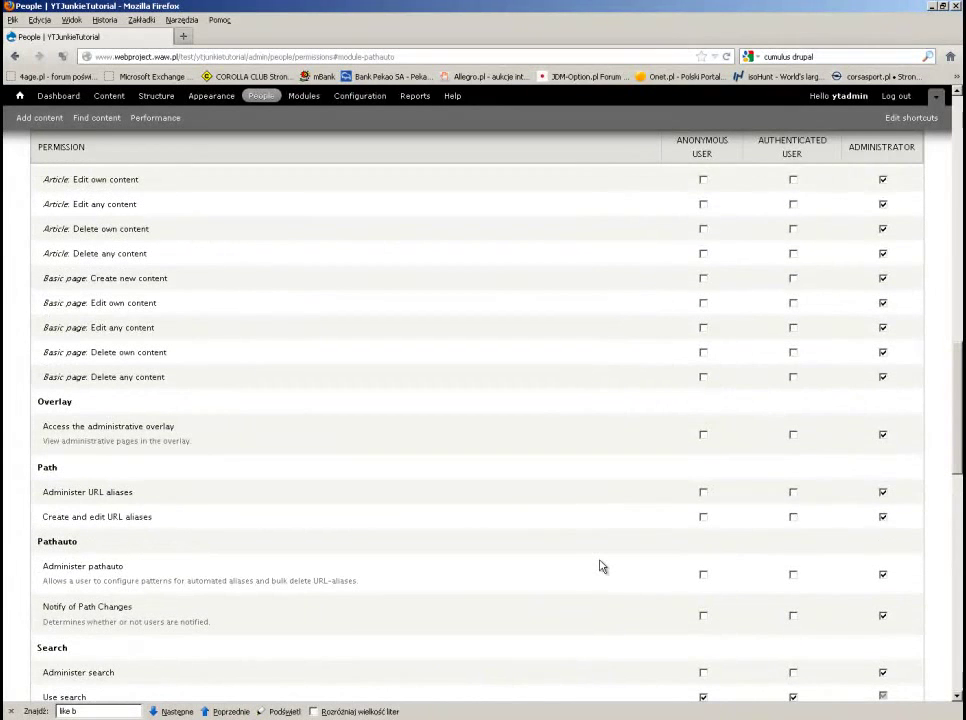
{"action": "double_click", "coordinate": [47, 467]}
{"action": "left_click_drag", "start_coordinate": [62, 493], "coordinate": [162, 500]}
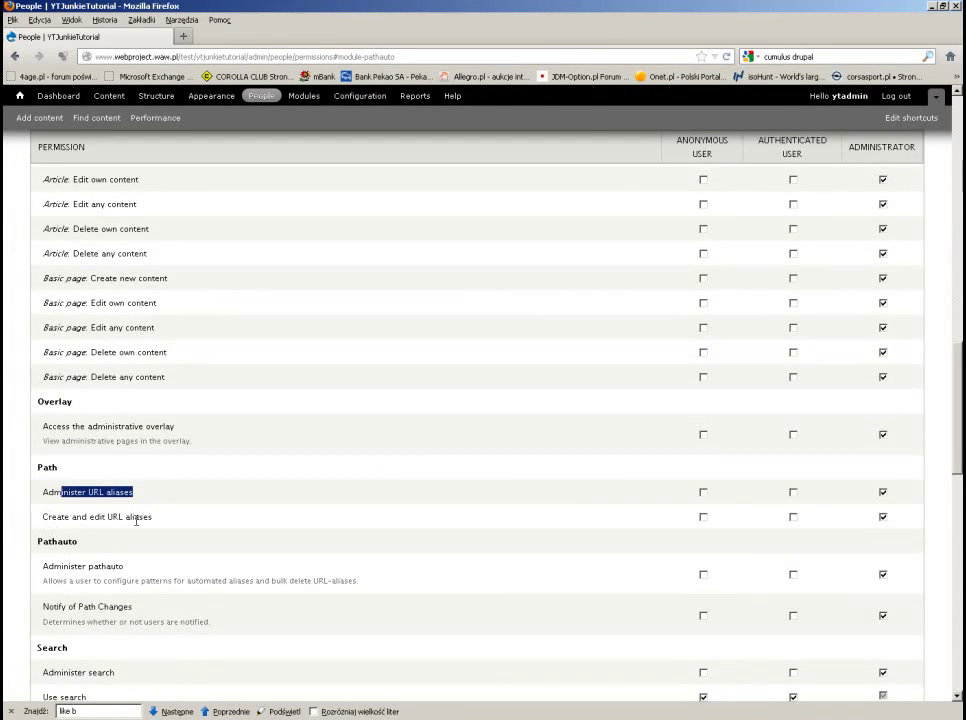
{"action": "left_click_drag", "start_coordinate": [168, 526], "coordinate": [43, 530]}
{"action": "left_click_drag", "start_coordinate": [140, 497], "coordinate": [45, 503]}
{"action": "scroll", "coordinate": [324, 540], "scroll_direction": "up", "scroll_amount": 8}
{"action": "scroll", "coordinate": [324, 540], "scroll_direction": "down", "scroll_amount": 8}
{"action": "scroll", "coordinate": [324, 540], "scroll_direction": "up", "scroll_amount": 8}
{"action": "scroll", "coordinate": [324, 540], "scroll_direction": "up", "scroll_amount": 5}
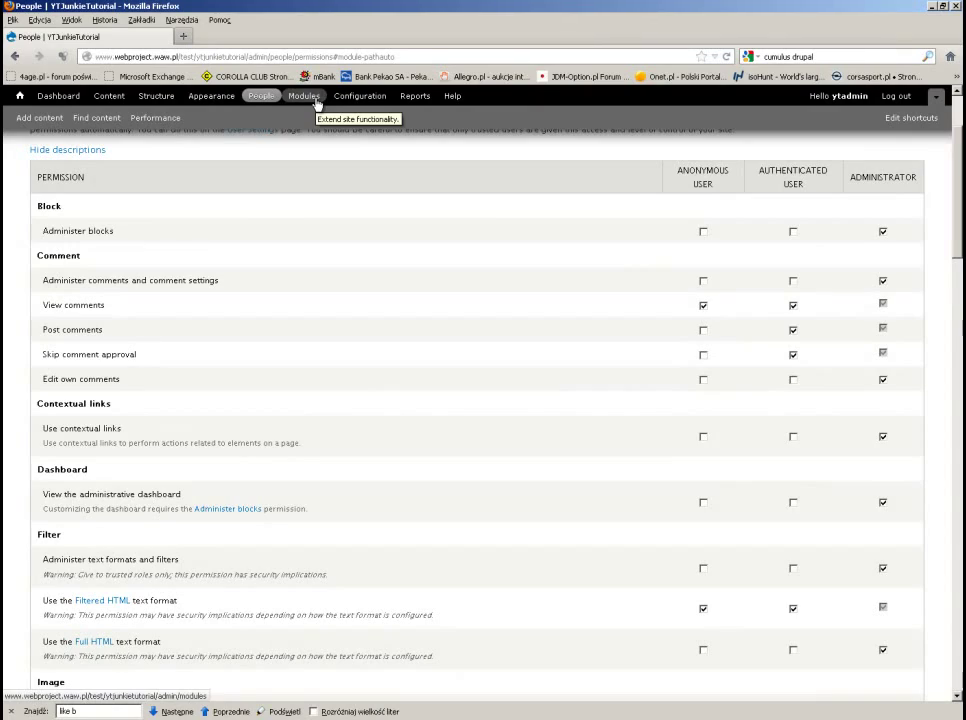
Step: Check in the modules list's Other section that Pathauto and Token are enabled
{"action": "left_click", "coordinate": [304, 96]}
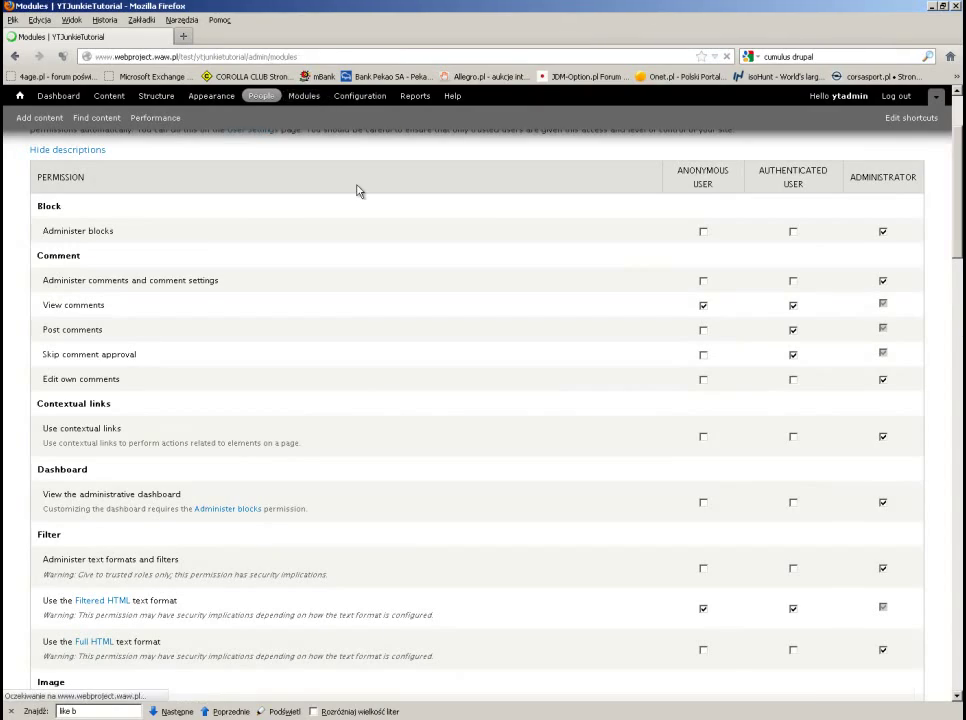
{"action": "scroll", "coordinate": [367, 322], "scroll_direction": "down", "scroll_amount": 15}
{"action": "scroll", "coordinate": [367, 322], "scroll_direction": "down", "scroll_amount": 5}
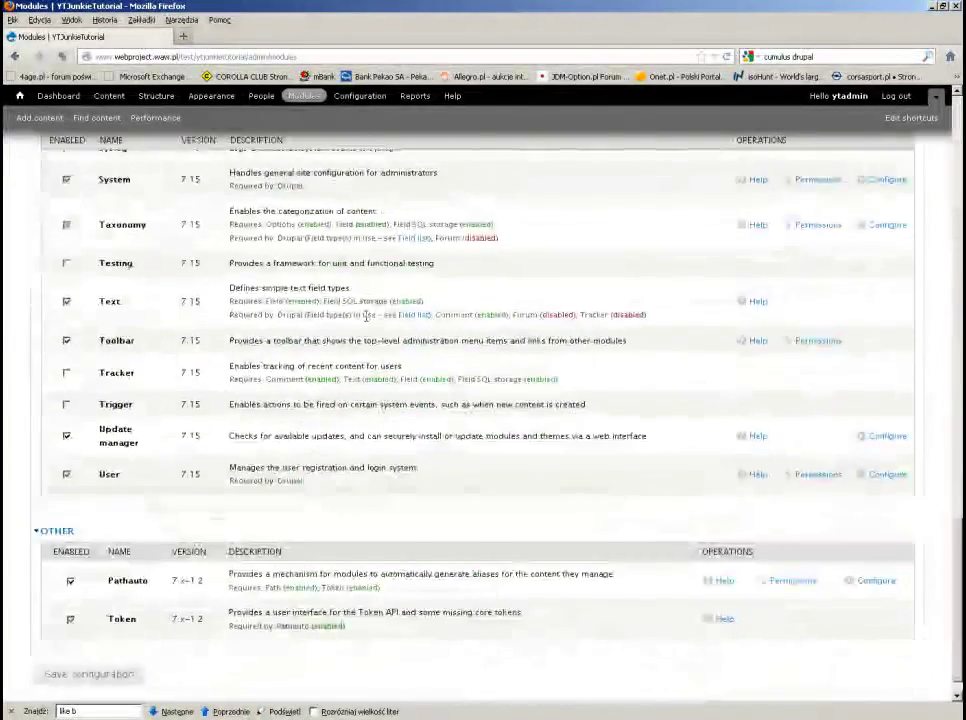
{"action": "scroll", "coordinate": [366, 320], "scroll_direction": "up", "scroll_amount": 15}
{"action": "scroll", "coordinate": [365, 320], "scroll_direction": "up", "scroll_amount": 2}
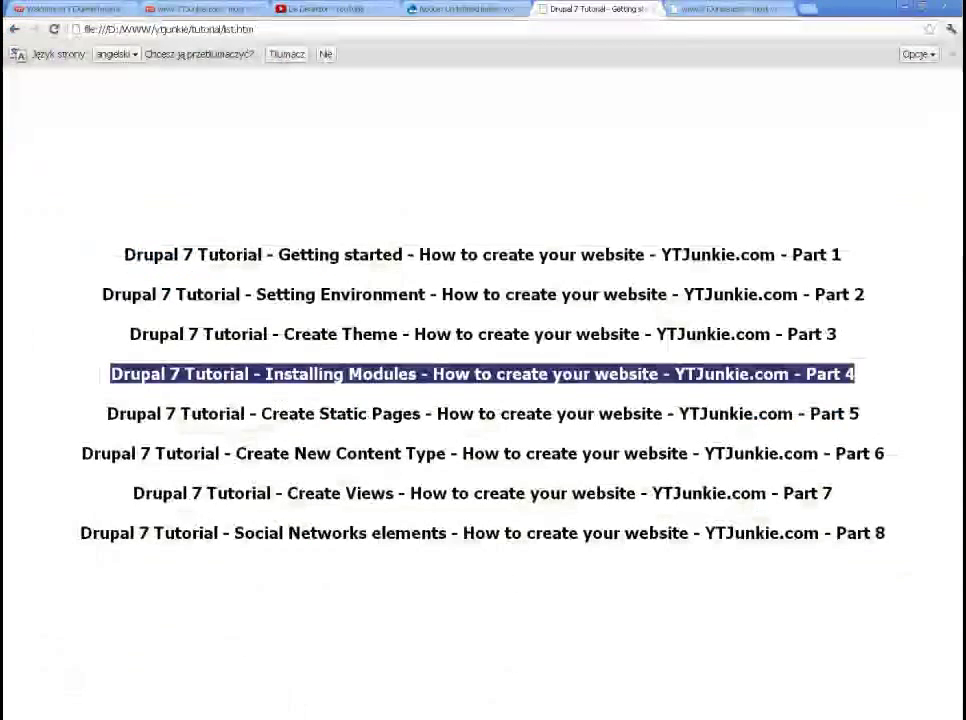
Step: On the Chrome tutorial list page, select part of the Create Static Pages title, then deselect it
{"action": "left_click_drag", "start_coordinate": [270, 414], "coordinate": [404, 414]}
{"action": "left_click", "coordinate": [677, 106]}
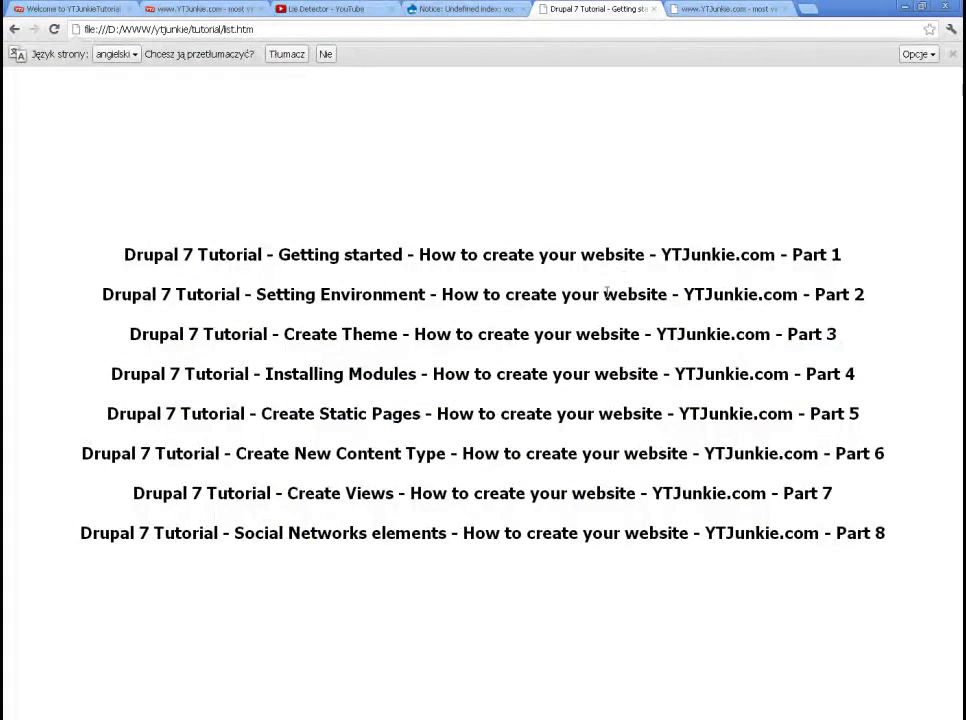